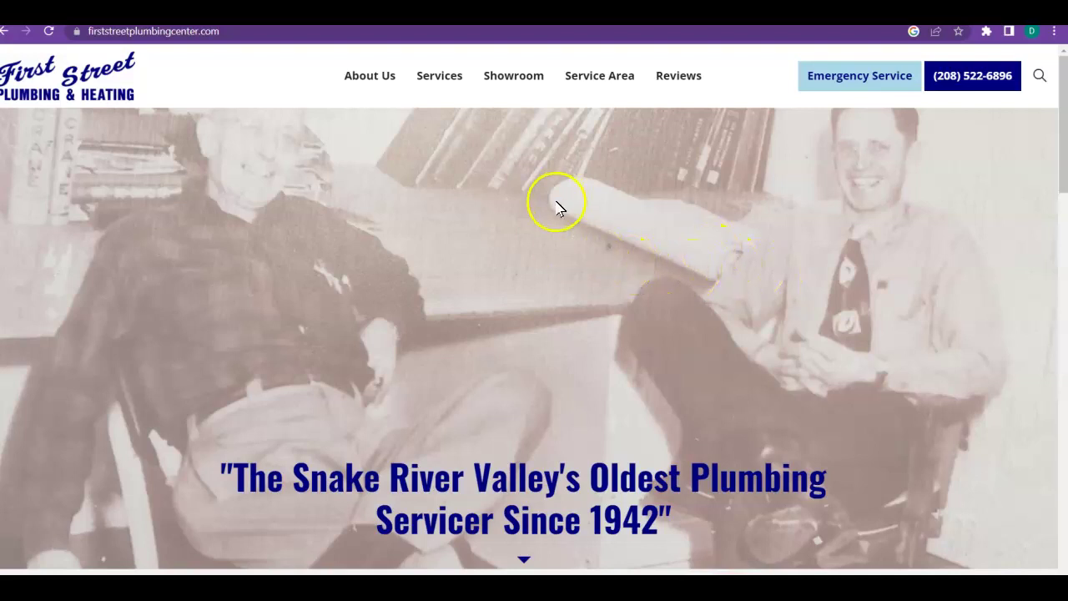
Step: Scroll up and down through the current page and select an item on it
scroll(692, 231, "down", 1)
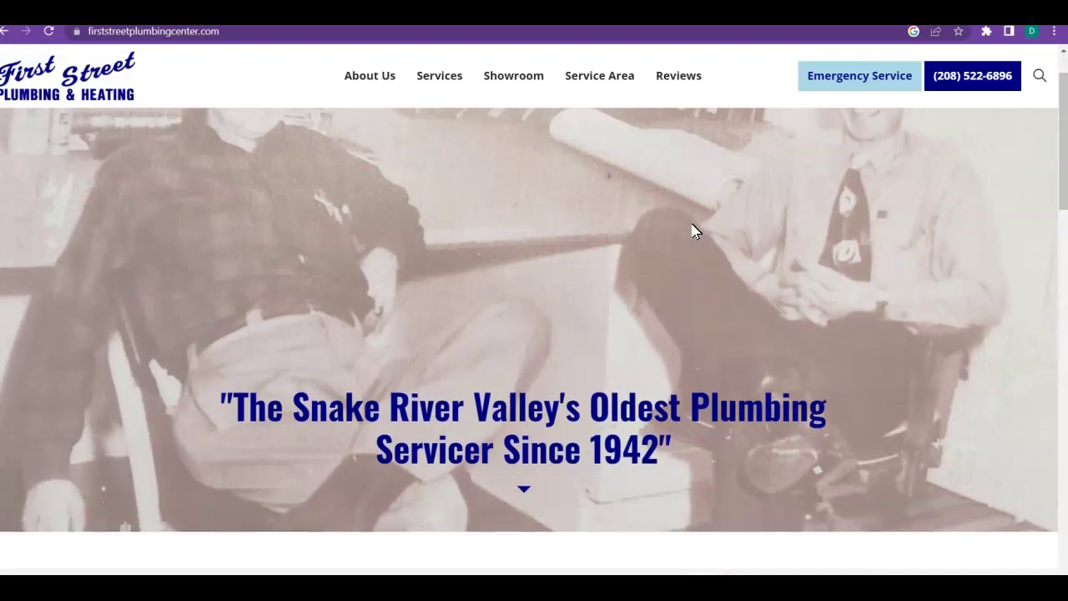
scroll(756, 238, "up", 1)
scroll(759, 242, "down", 1)
scroll(759, 243, "down", 2)
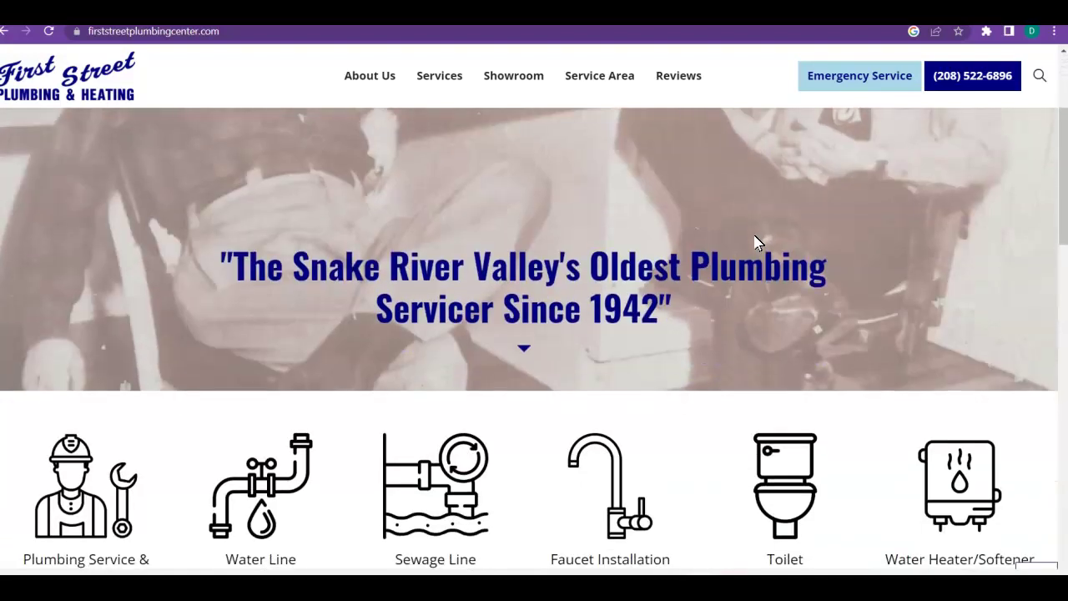
scroll(759, 243, "up", 3)
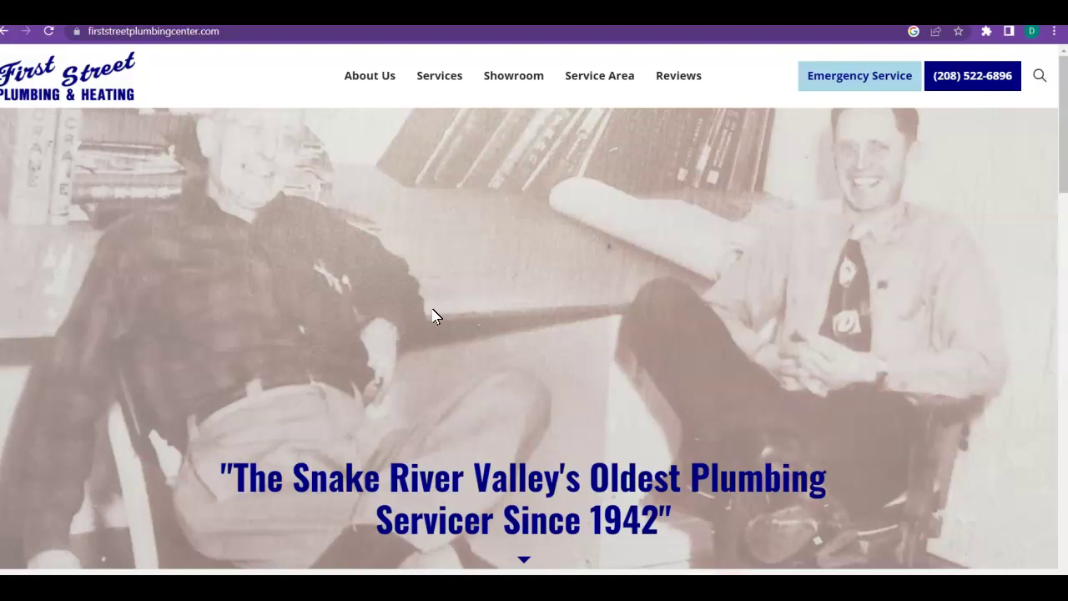
left_click(611, 265)
Step: Bring up Master Plumbing's Twin Falls plumbing services page on masterrooter.com
scroll(553, 245, "down", 4)
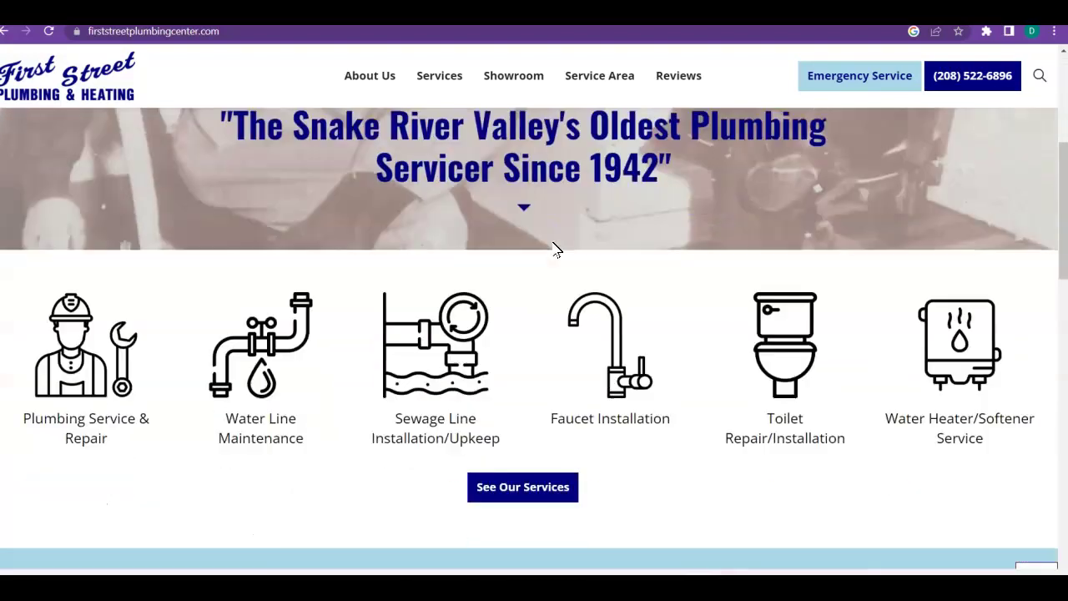
scroll(668, 301, "down", 1)
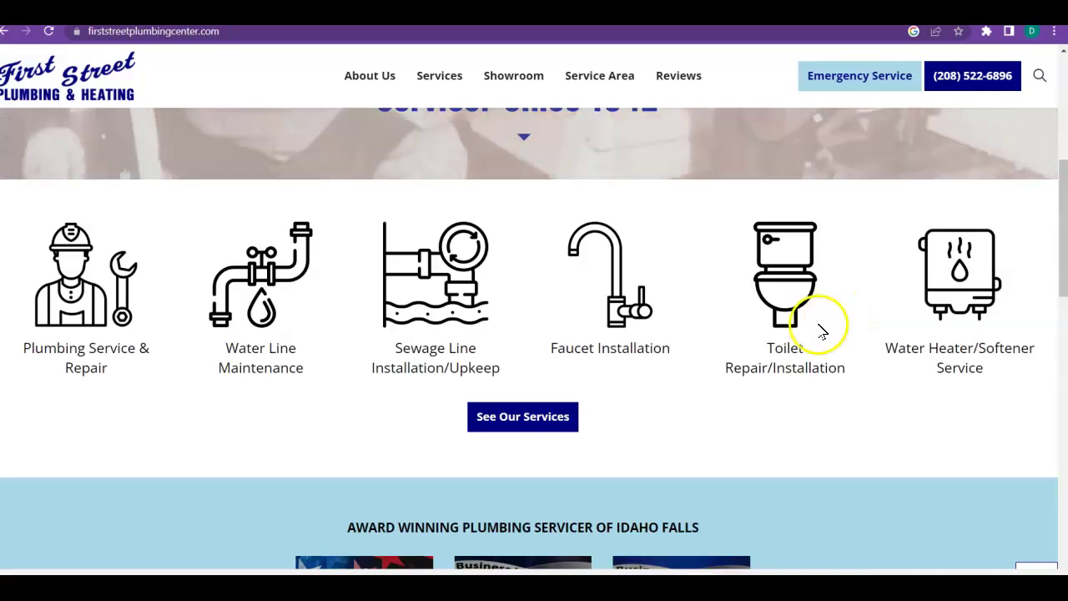
scroll(784, 335, "down", 4)
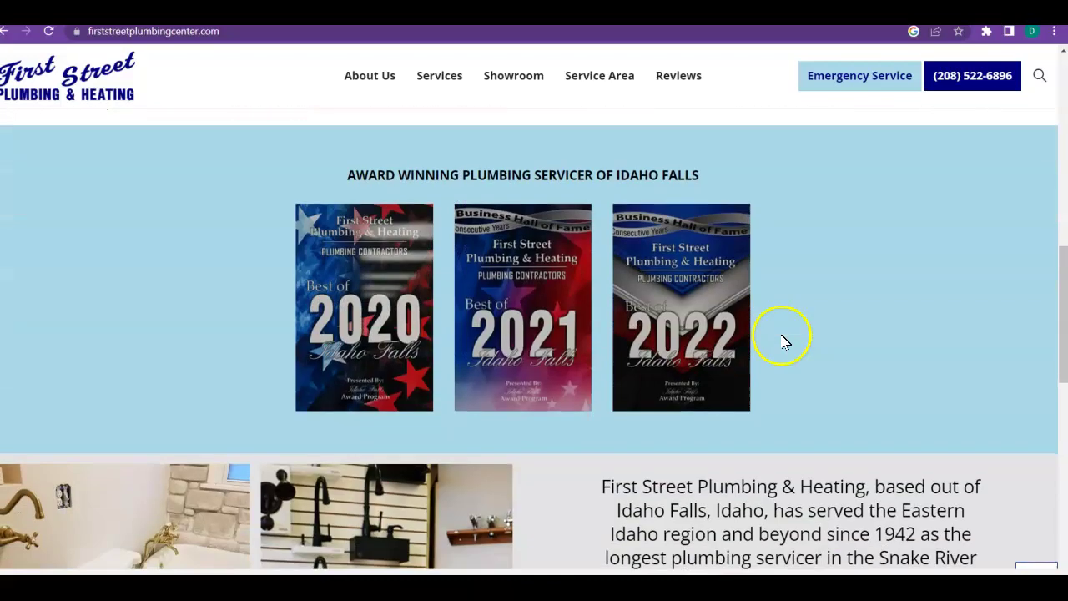
scroll(868, 327, "down", 2)
scroll(868, 327, "down", 3)
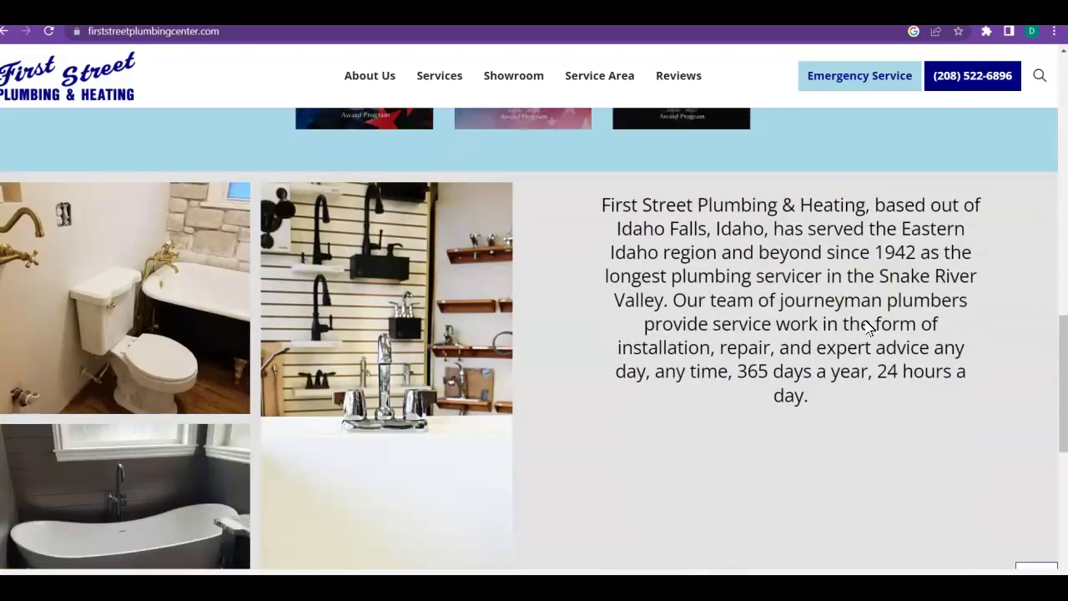
scroll(565, 422, "down", 3)
scroll(698, 500, "up", 15)
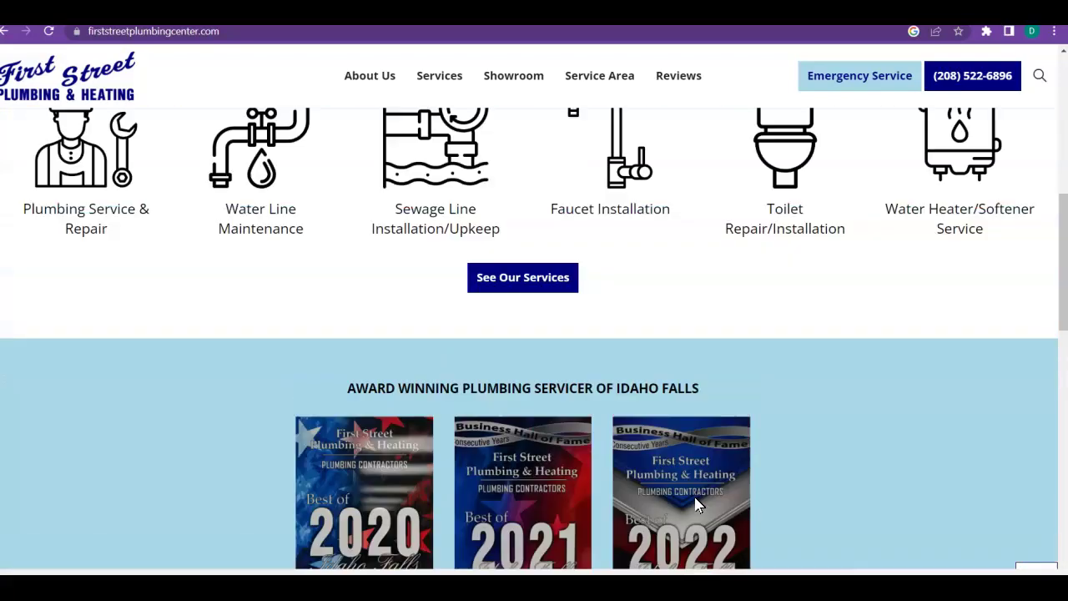
scroll(681, 472, "up", 3)
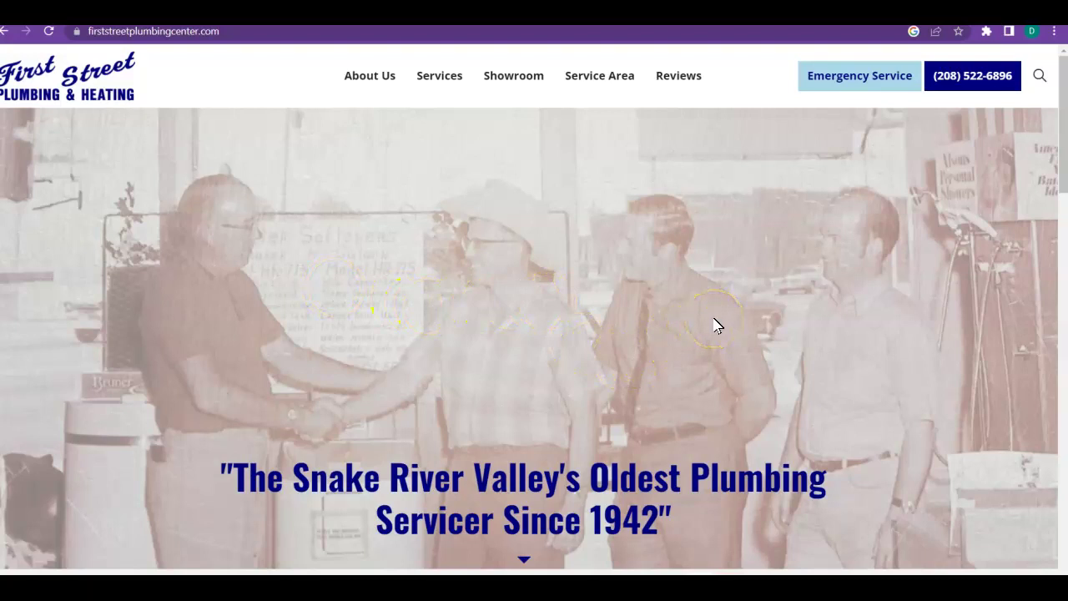
left_click(467, 309)
left_click(524, 12)
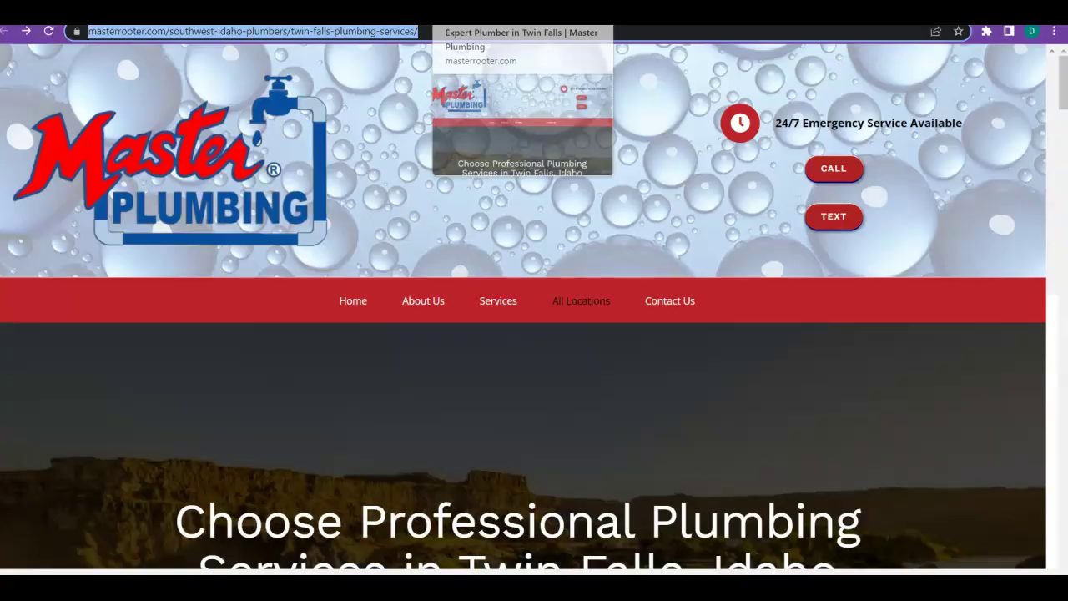
scroll(885, 239, "down", 1)
scroll(813, 237, "up", 1)
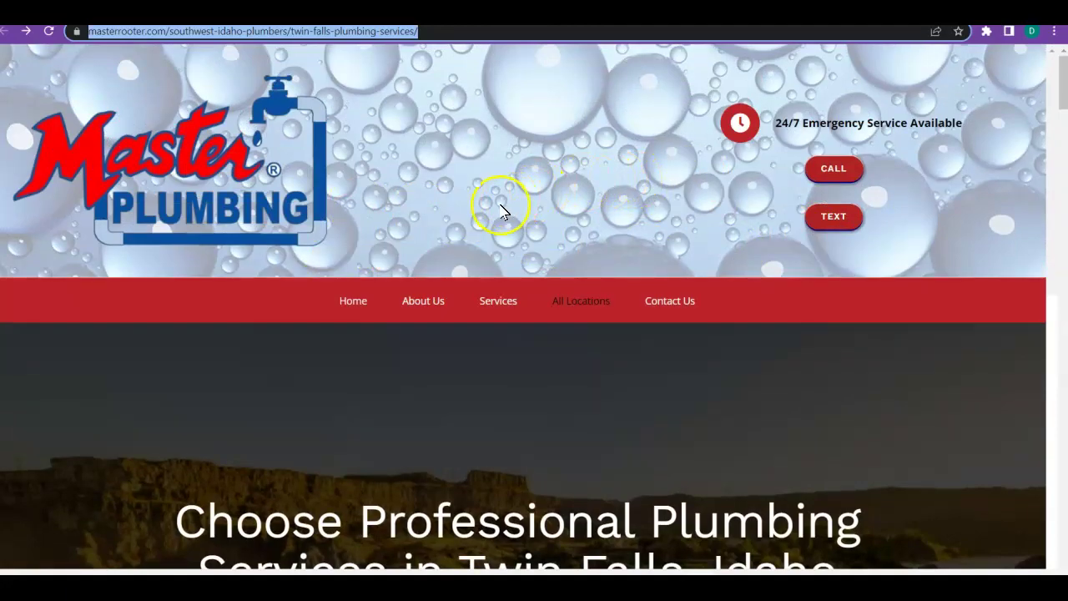
scroll(501, 211, "down", 9)
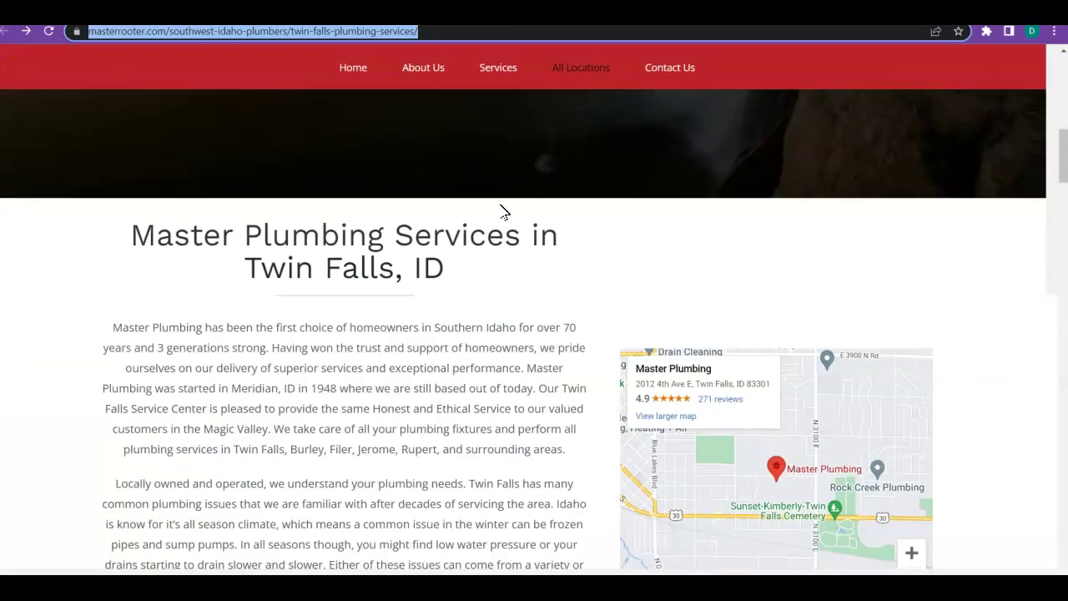
scroll(503, 211, "down", 3)
scroll(503, 211, "down", 15)
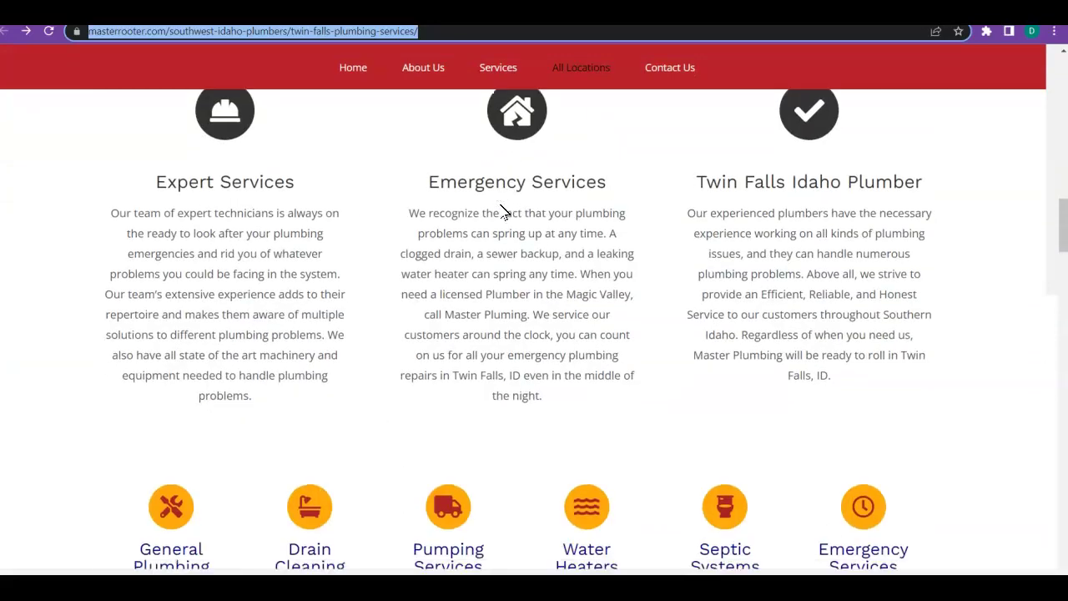
scroll(501, 211, "down", 7)
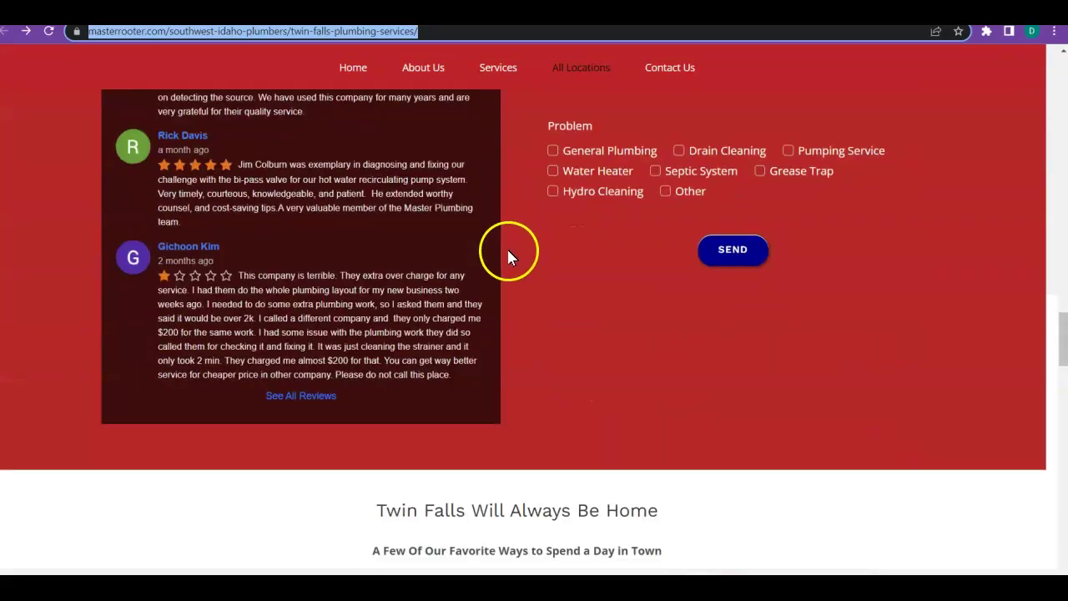
scroll(708, 337, "up", 4)
scroll(692, 322, "down", 3)
scroll(883, 337, "down", 4)
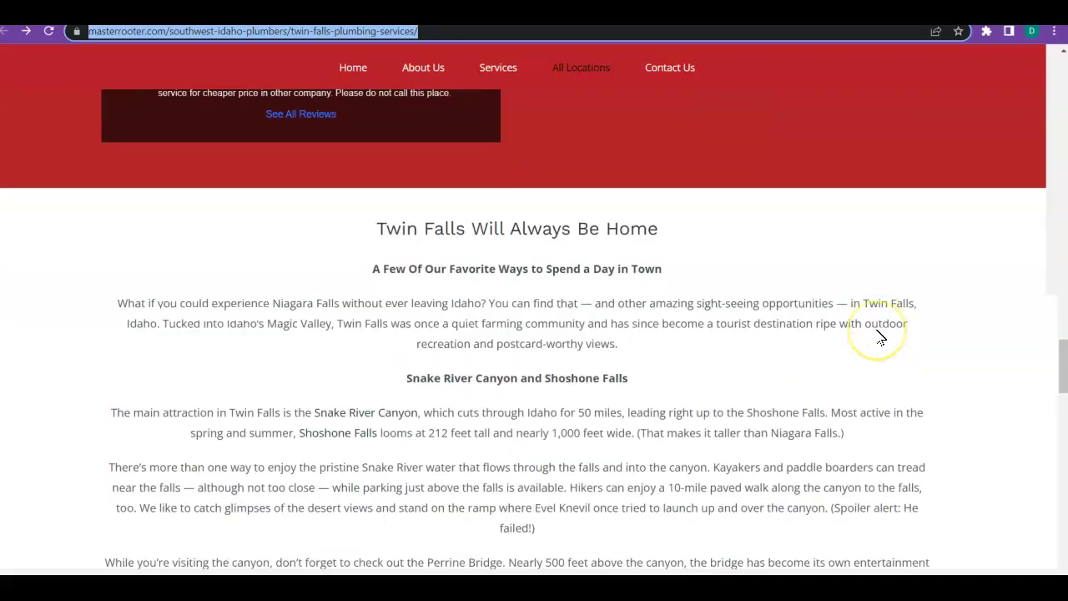
scroll(880, 336, "up", 15)
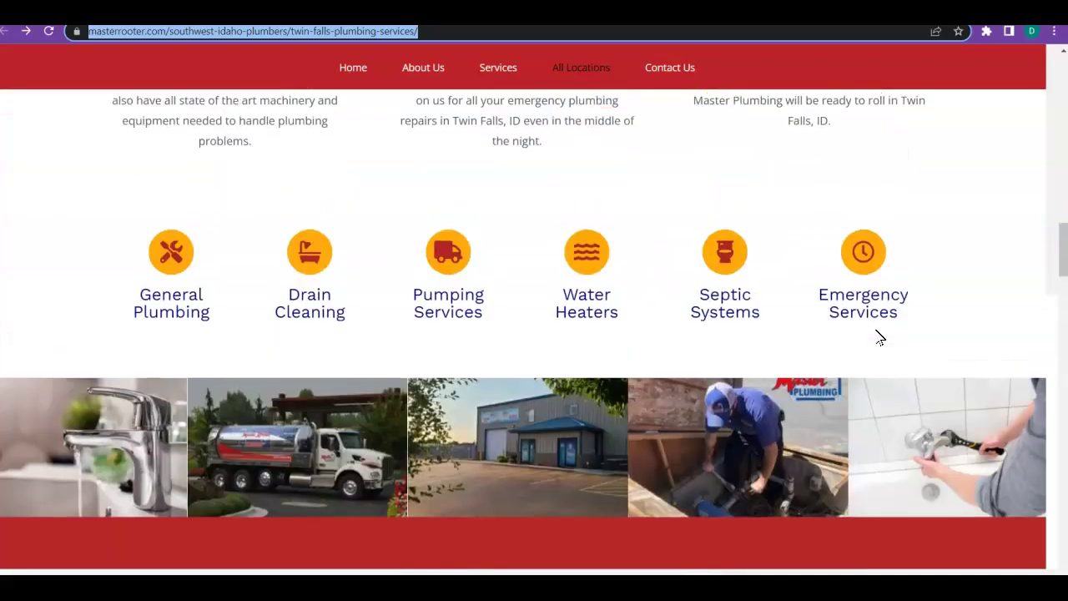
scroll(801, 310, "up", 8)
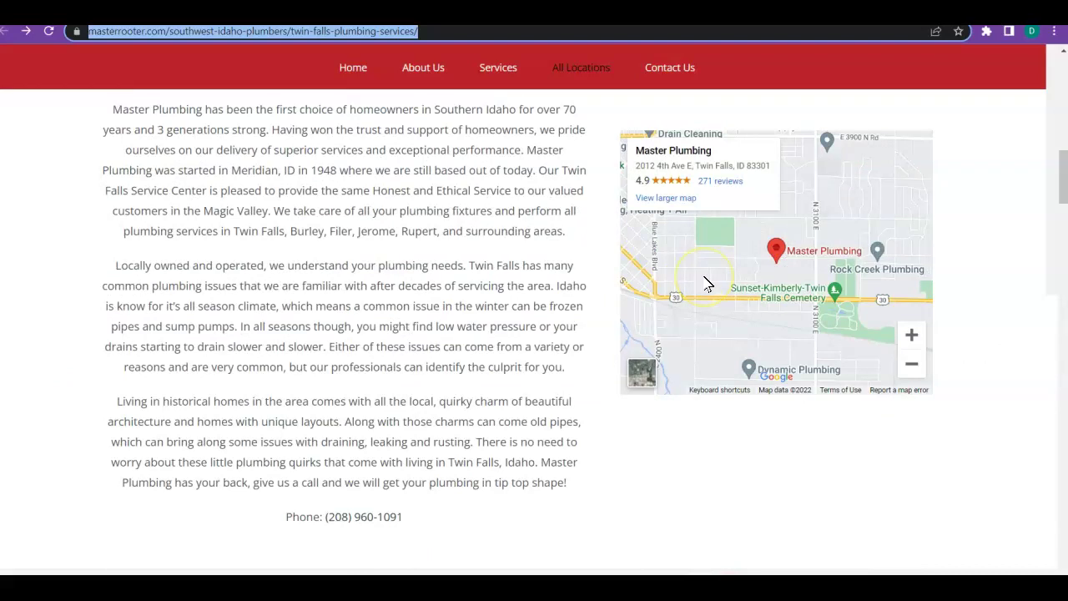
scroll(668, 279, "up", 5)
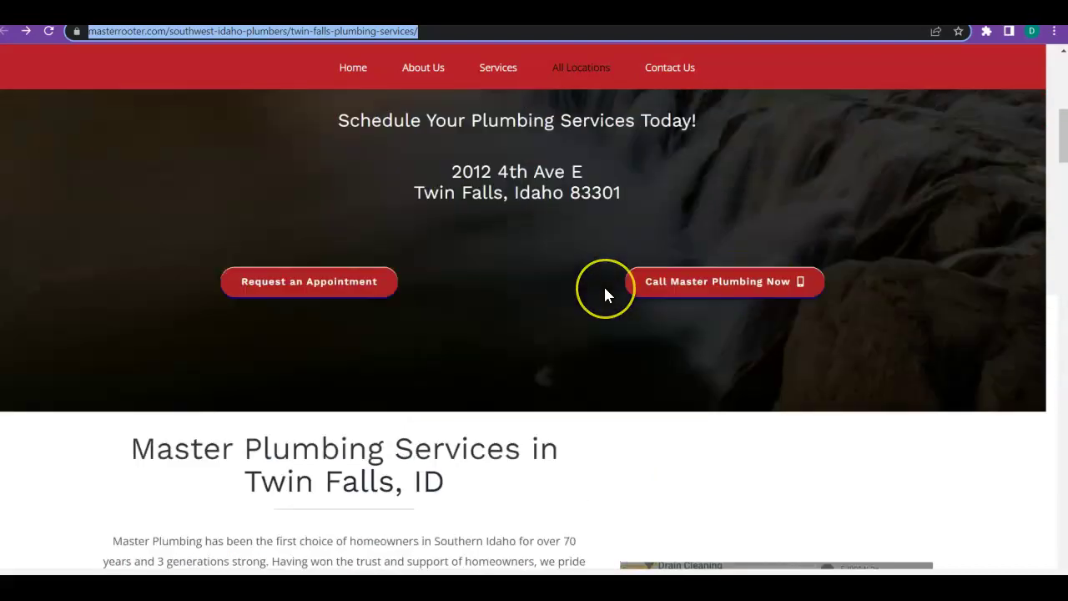
scroll(605, 292, "up", 3)
scroll(605, 293, "up", 2)
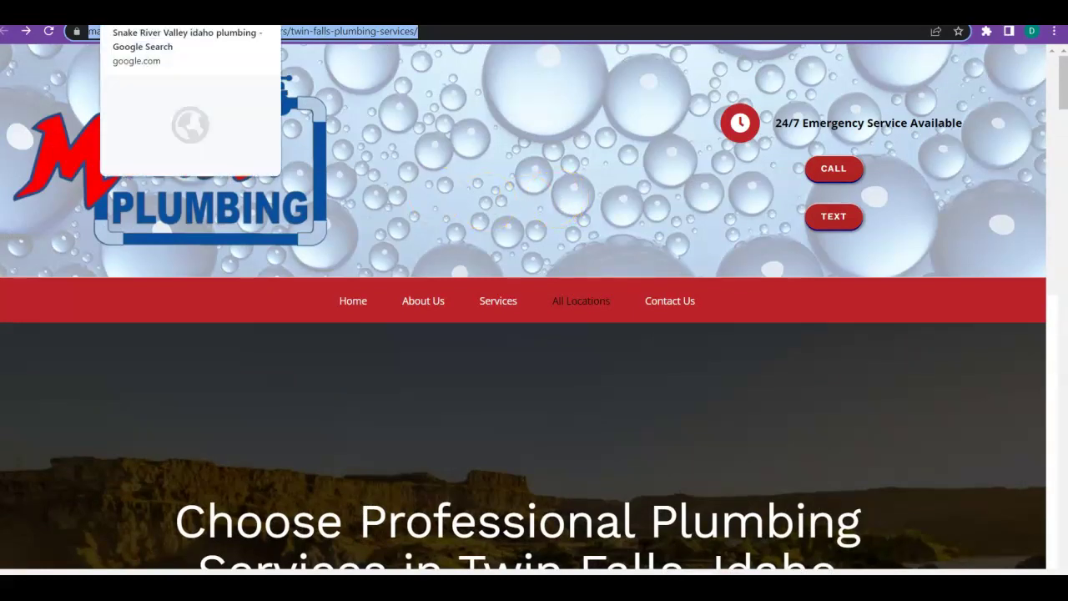
Step: Return to the 'Snake River Valley idaho plumbing' search and go to results page 1
left_click(192, 13)
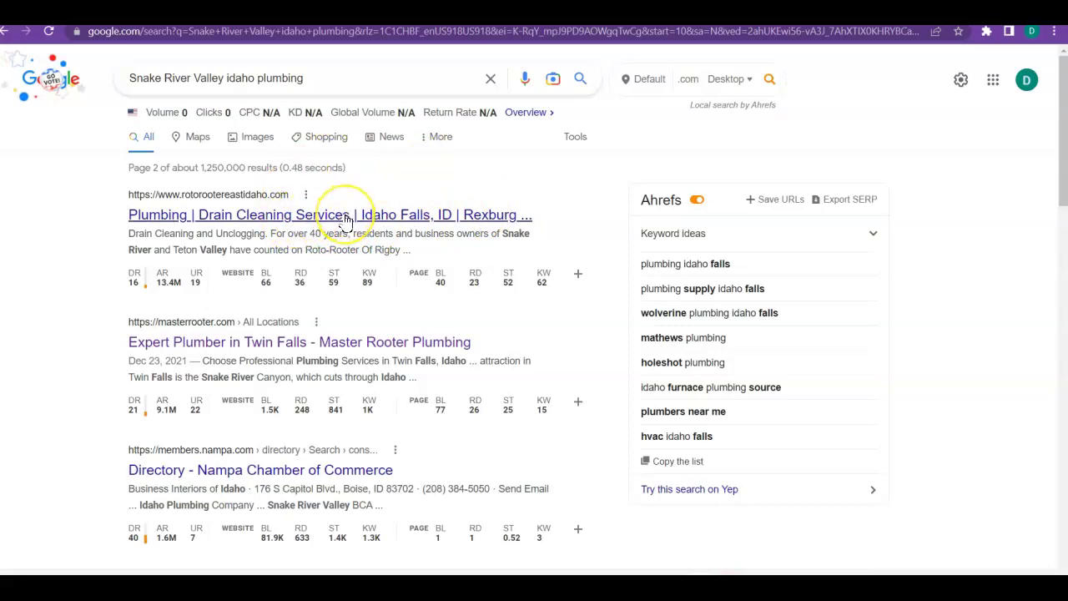
scroll(346, 219, "down", 7)
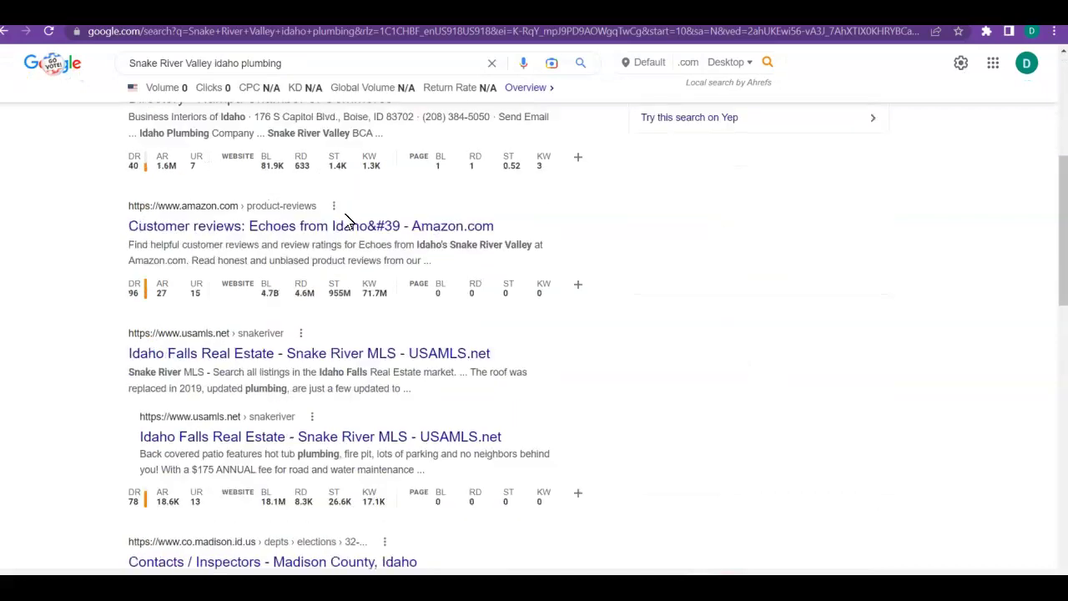
scroll(349, 222, "down", 5)
scroll(349, 221, "up", 6)
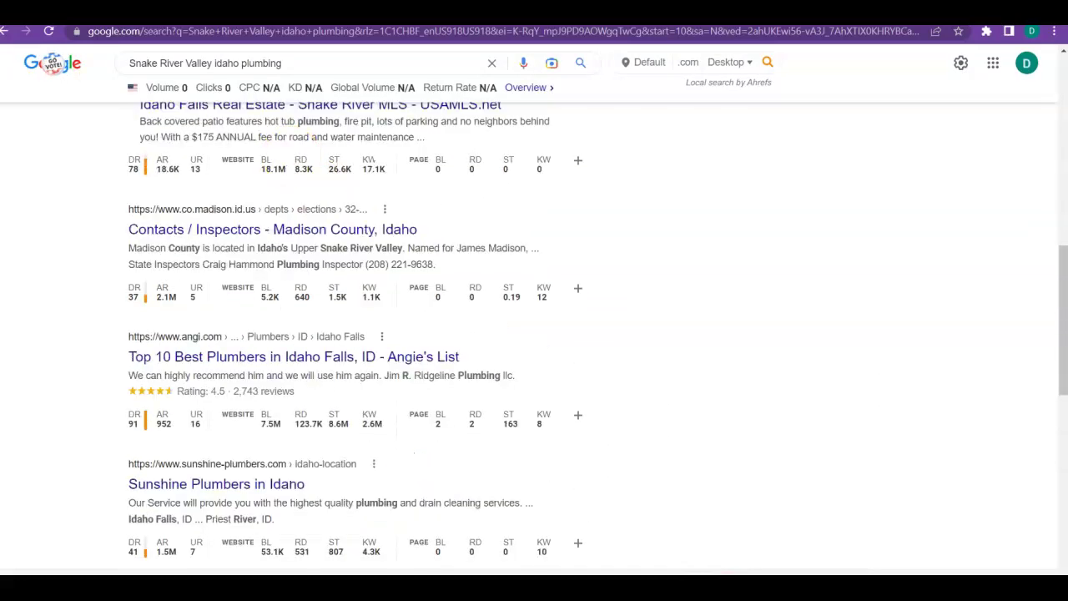
scroll(265, 313, "up", 7)
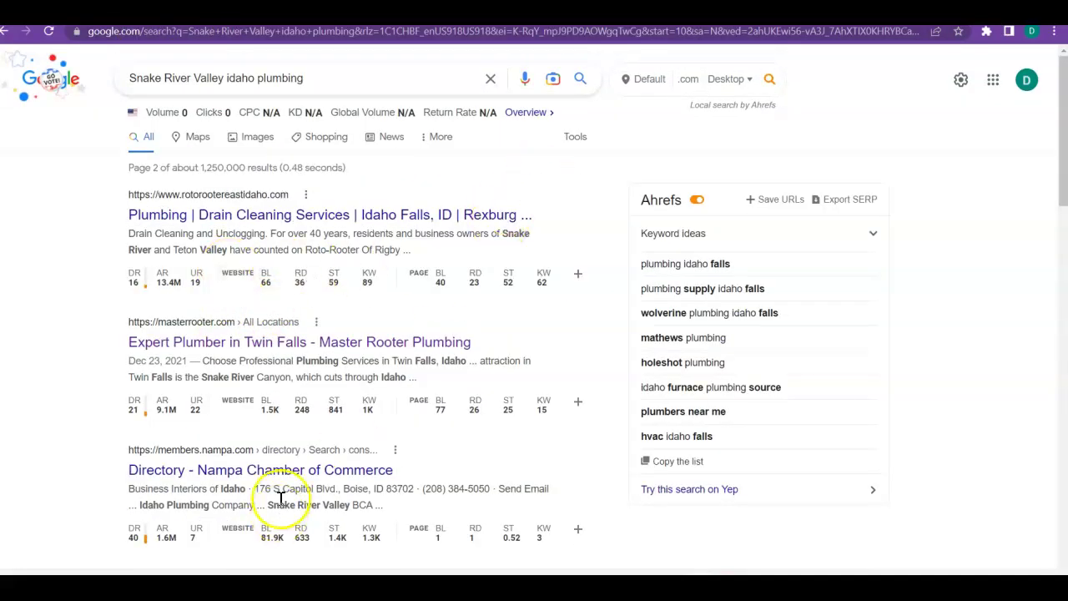
scroll(400, 338, "down", 13)
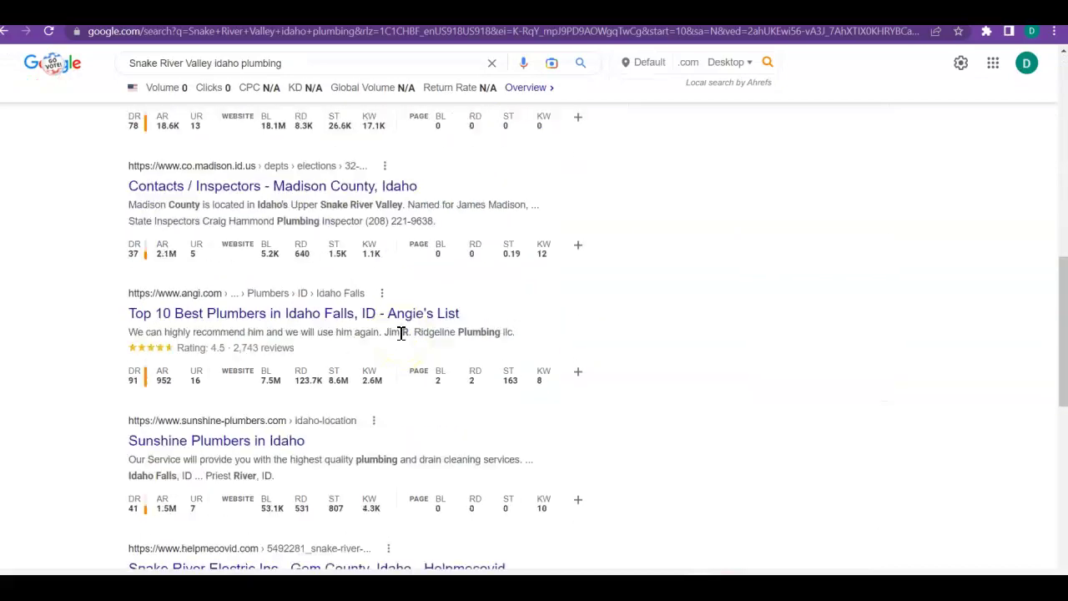
scroll(400, 333, "down", 5)
scroll(404, 336, "up", 8)
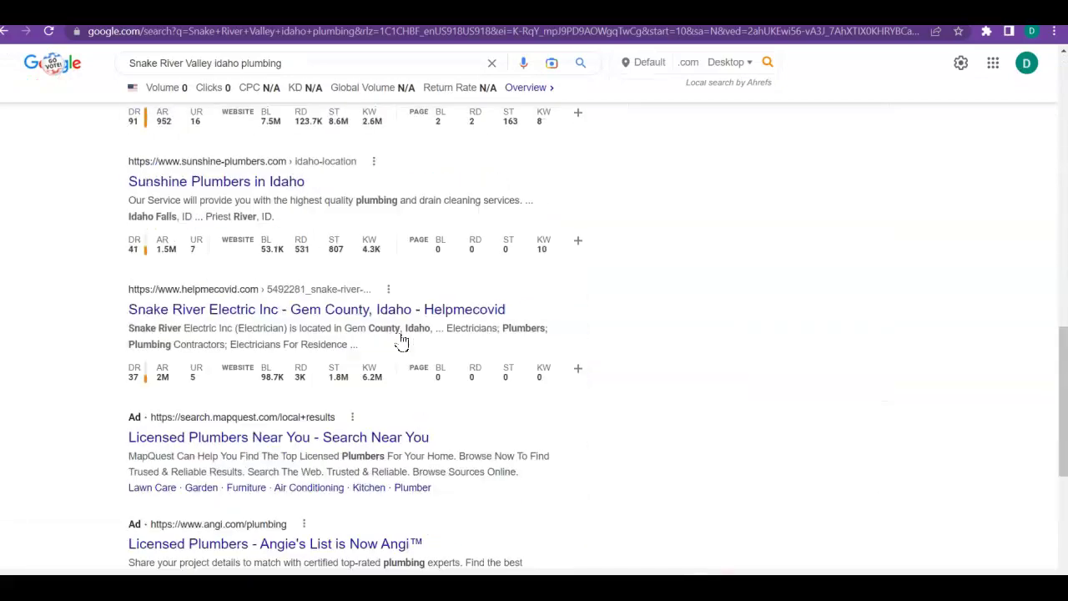
scroll(490, 466, "down", 6)
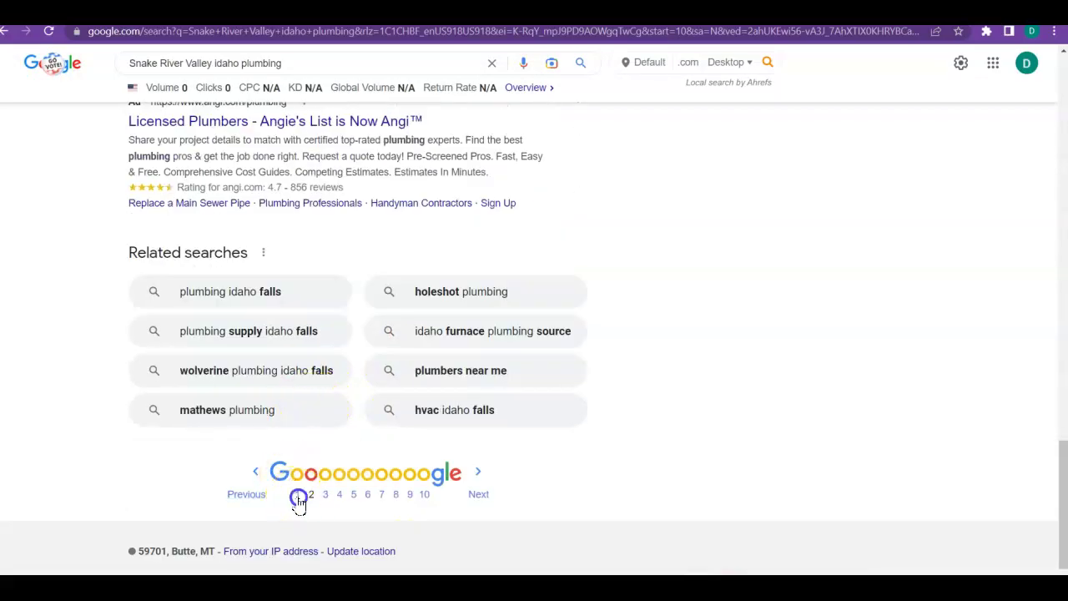
left_click(298, 498)
scroll(489, 252, "down", 5)
scroll(492, 257, "down", 2)
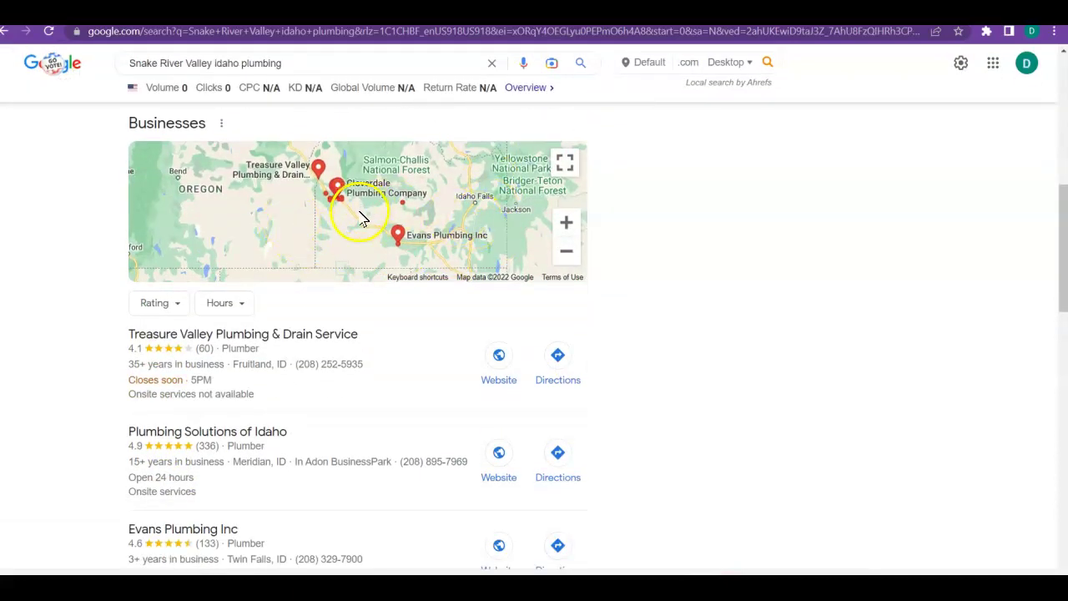
scroll(450, 275, "down", 2)
scroll(374, 350, "down", 1)
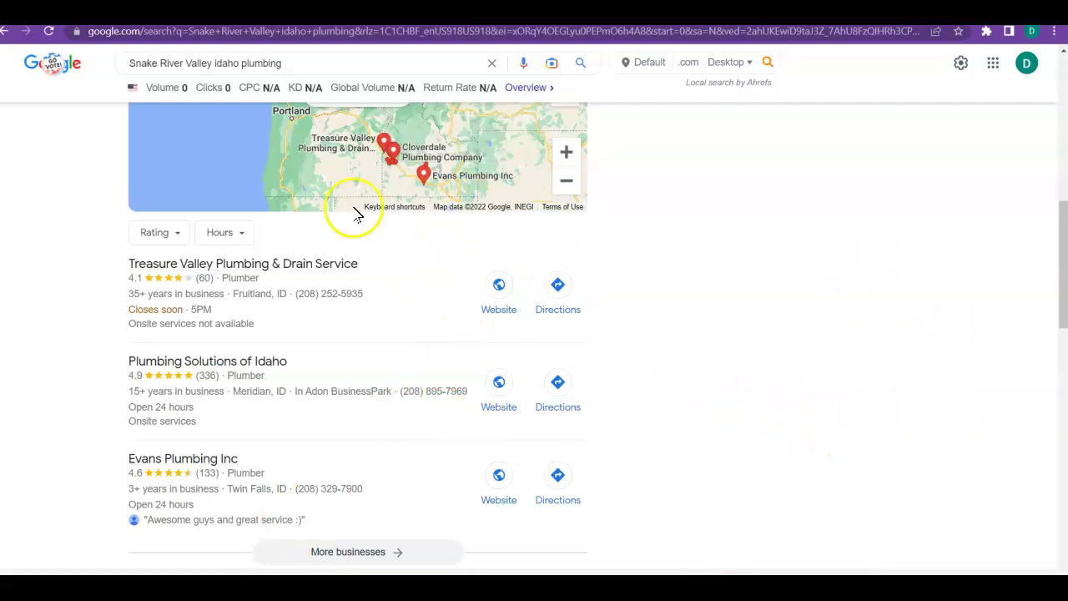
left_click(364, 334)
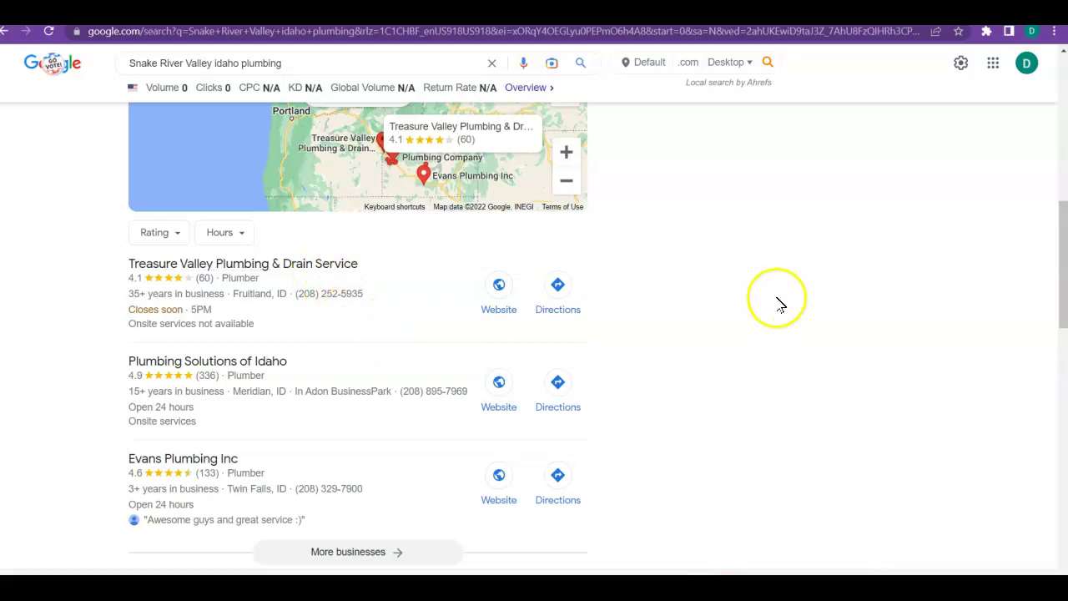
scroll(777, 303, "down", 2)
scroll(781, 302, "down", 3)
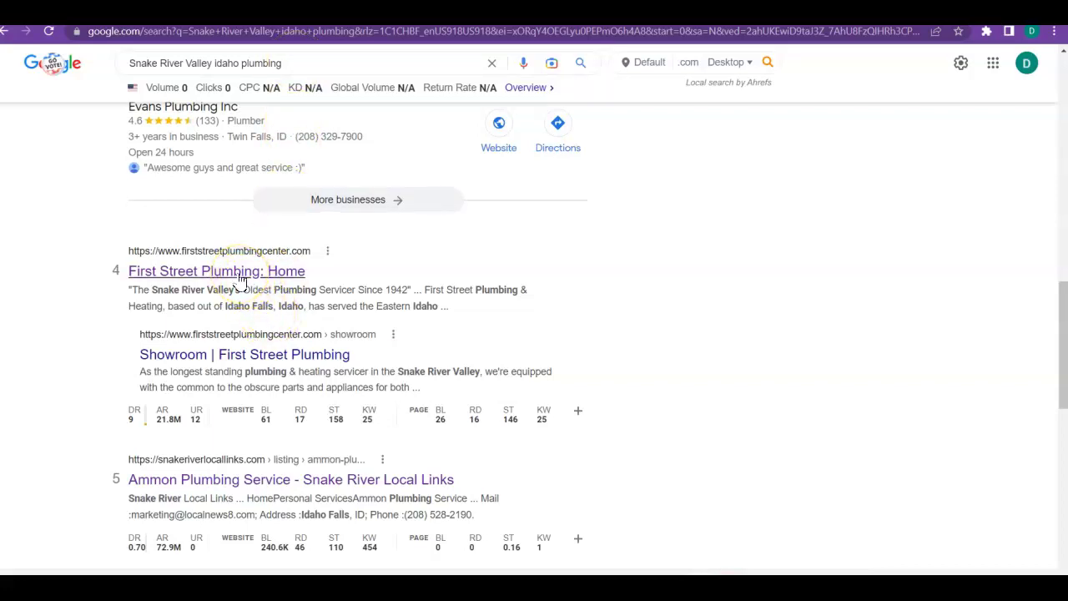
scroll(240, 280, "up", 3)
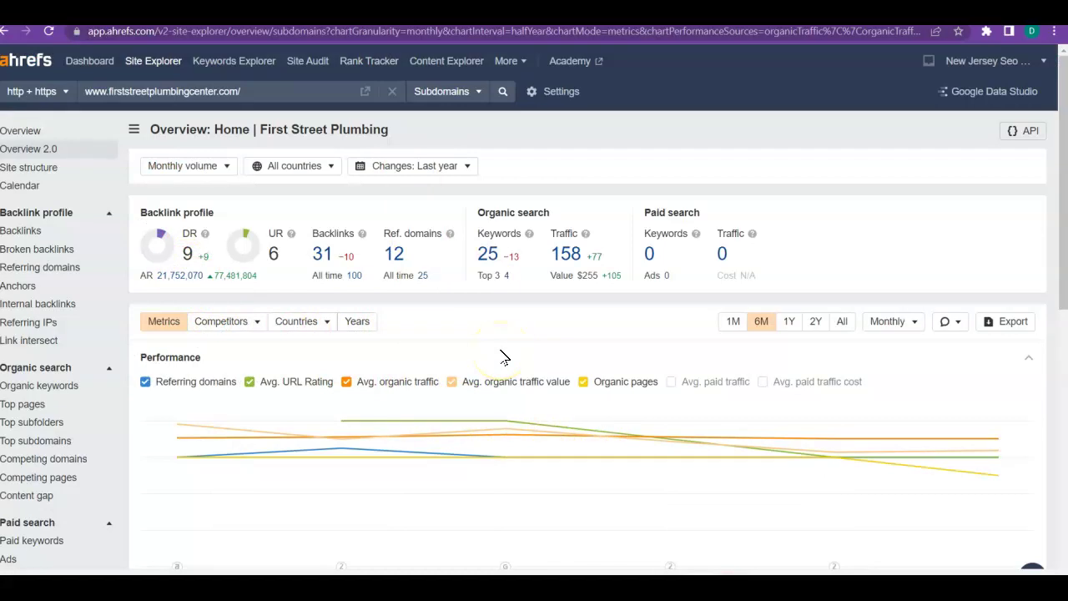
Step: Load firststreetplumbingcenter.com's Ahrefs overview and open its 31-backlink report
left_click(505, 339)
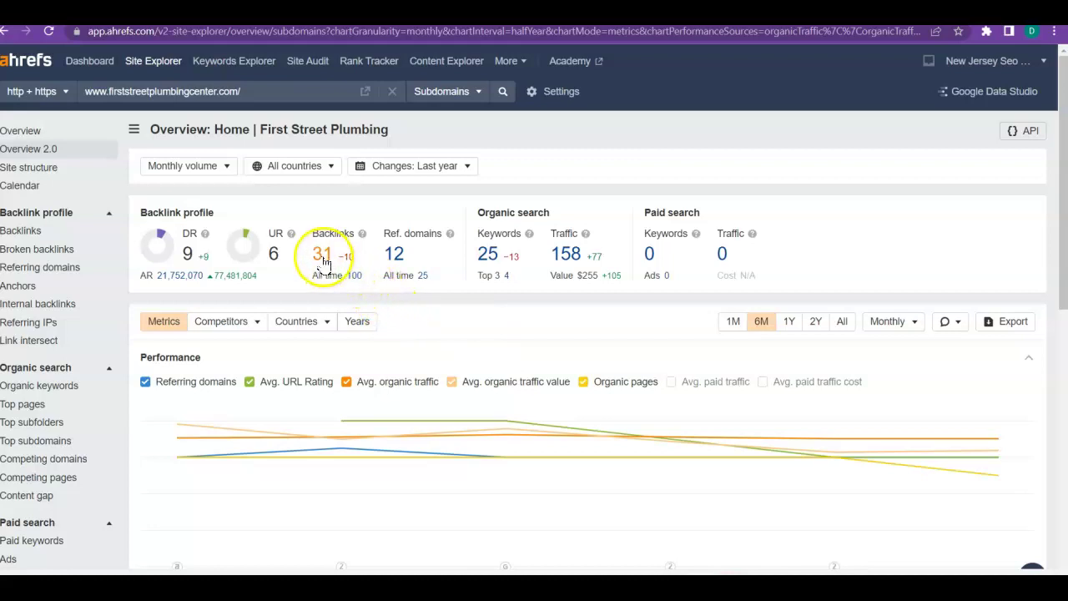
mouse_move(208, 242)
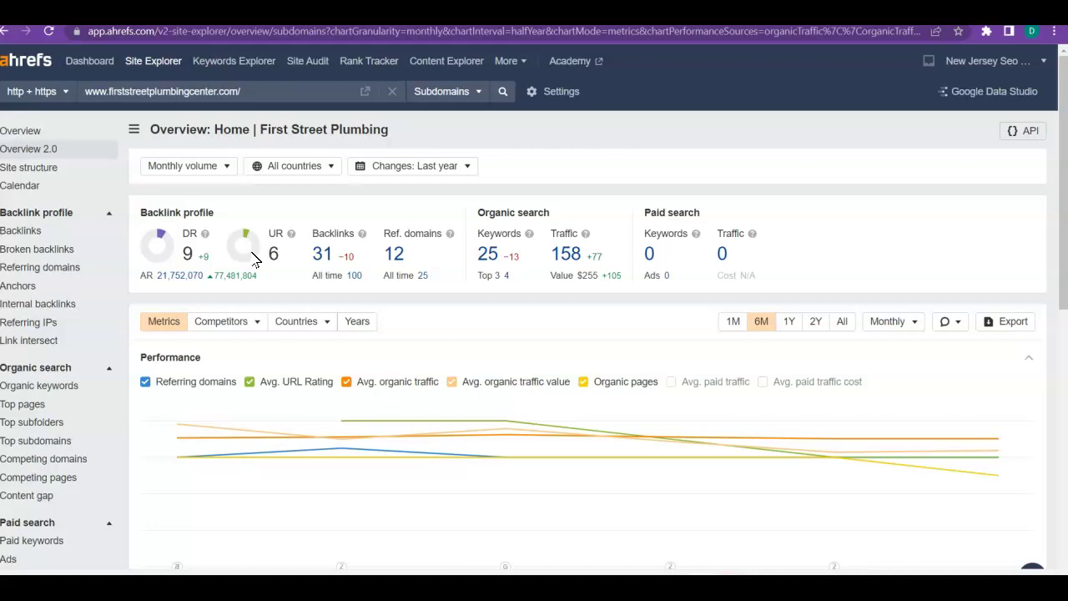
left_click(322, 255)
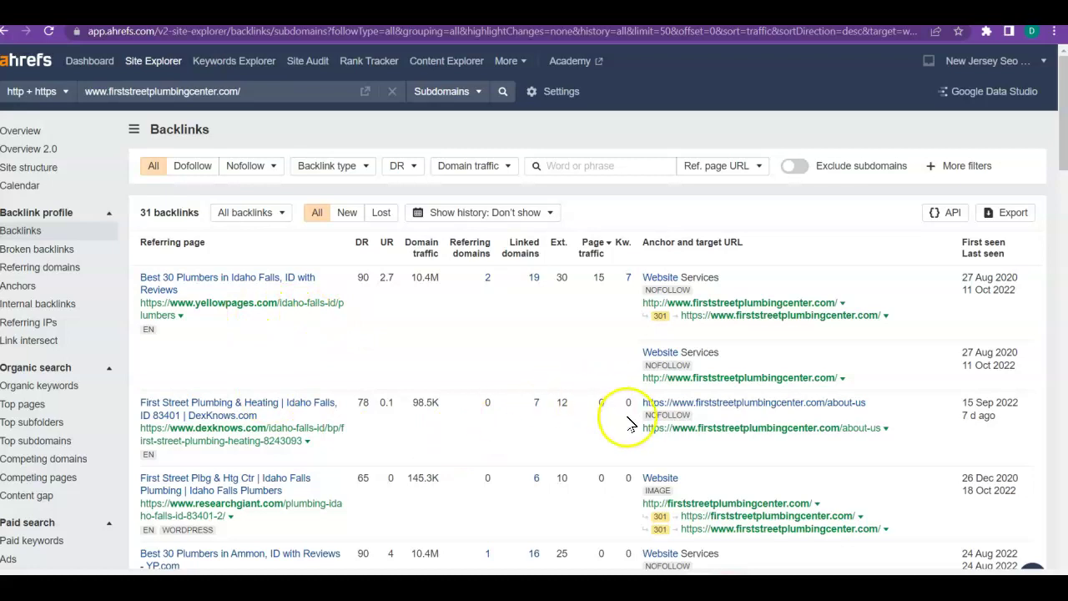
Step: Scroll through First Street Plumbing's 31 backlinks, such as superpages.com and dexknows.com, then back up
scroll(192, 434, "down", 5)
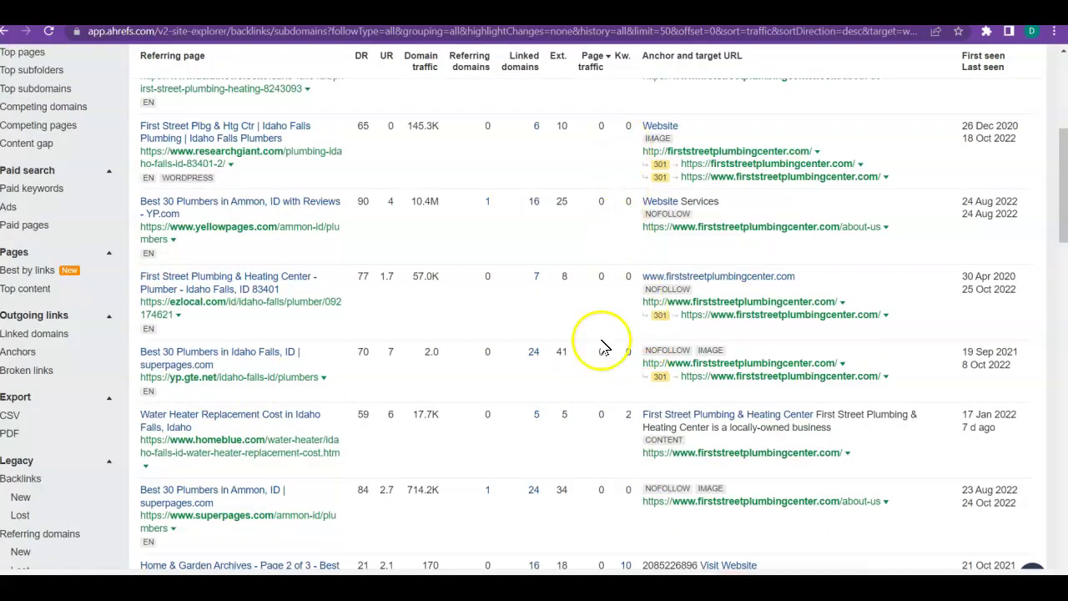
scroll(572, 353, "down", 2)
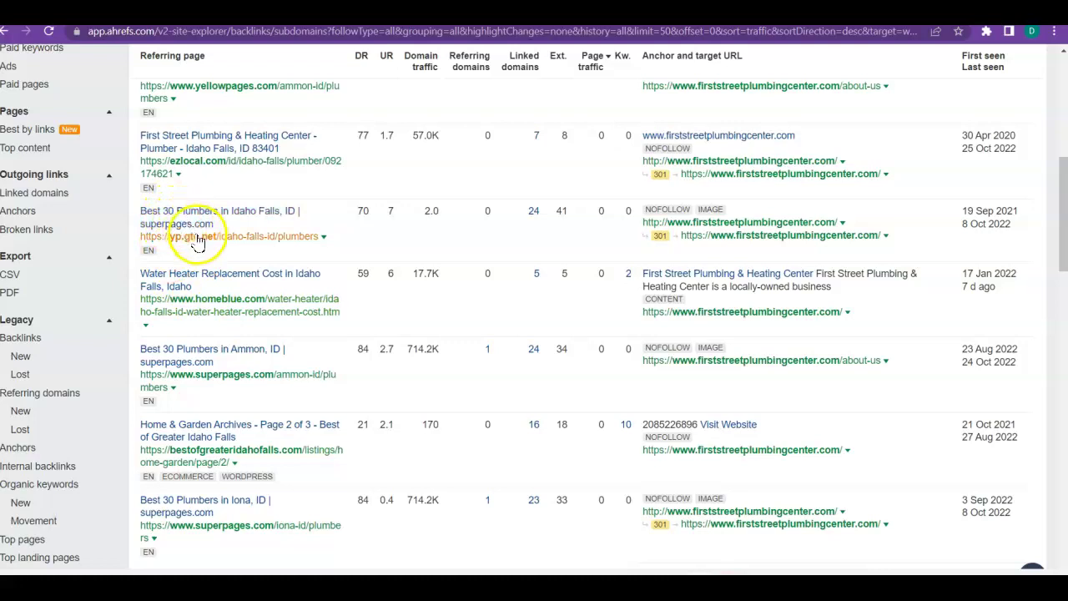
scroll(617, 409, "down", 2)
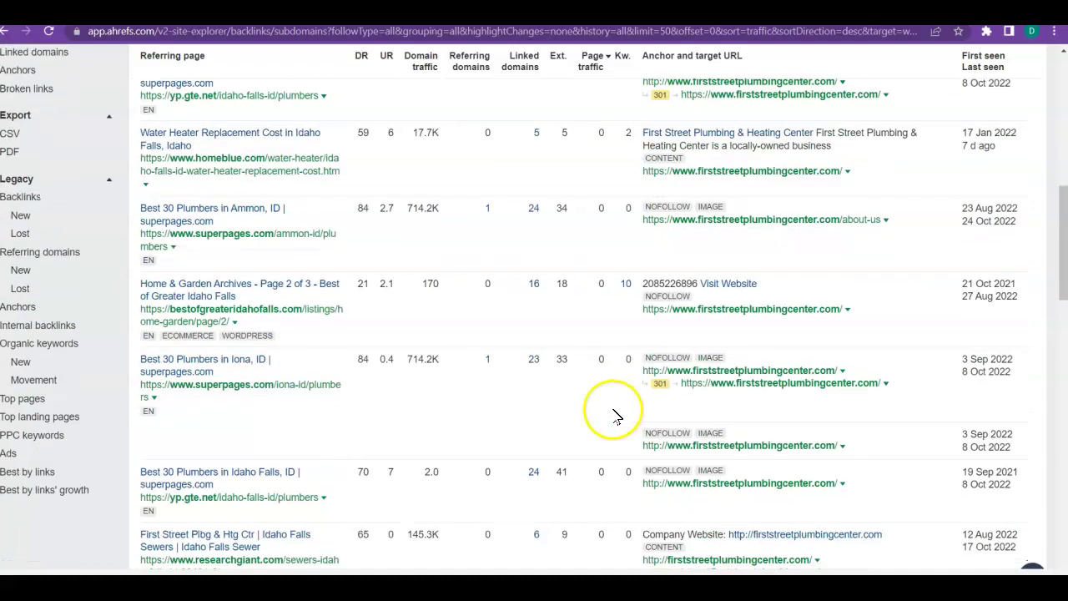
scroll(544, 392, "down", 2)
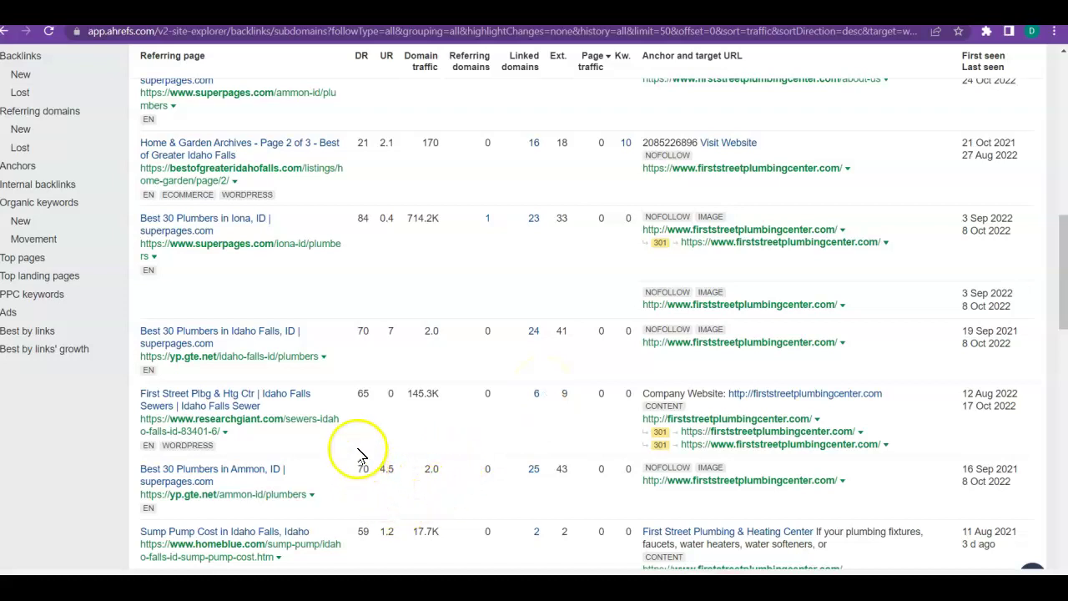
scroll(370, 248, "down", 1)
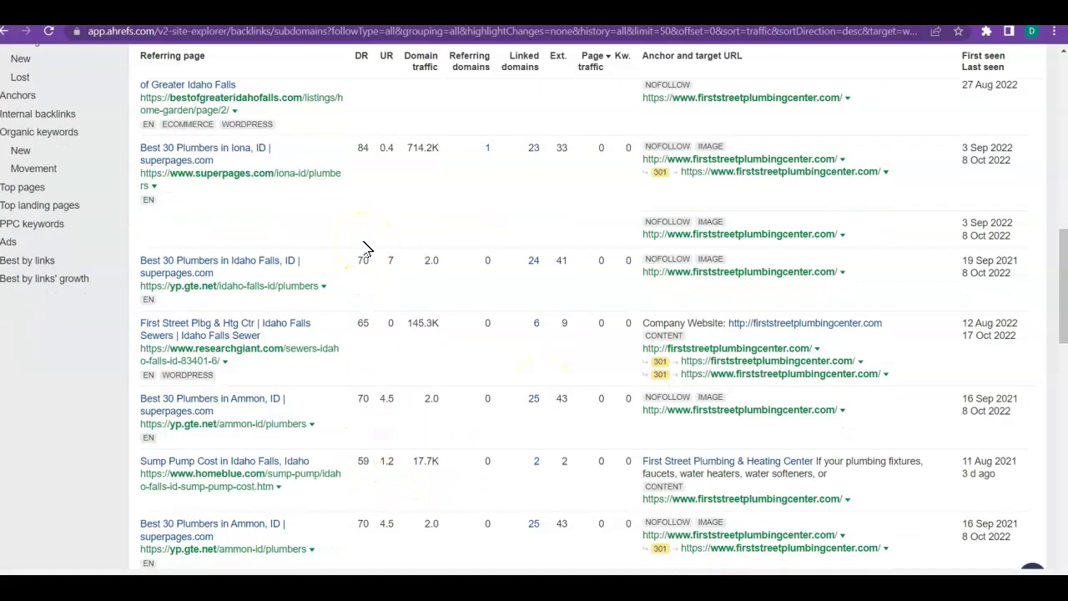
scroll(356, 381, "up", 7)
scroll(355, 381, "up", 4)
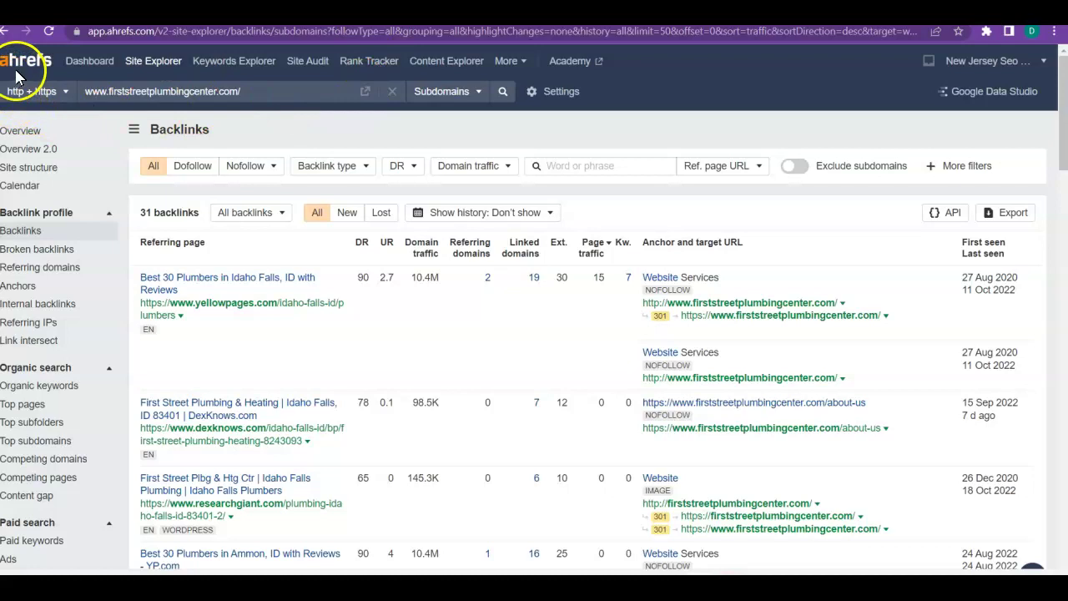
Step: Return to Overview 2.0 and open the report of 25 organic keywords
left_click(37, 148)
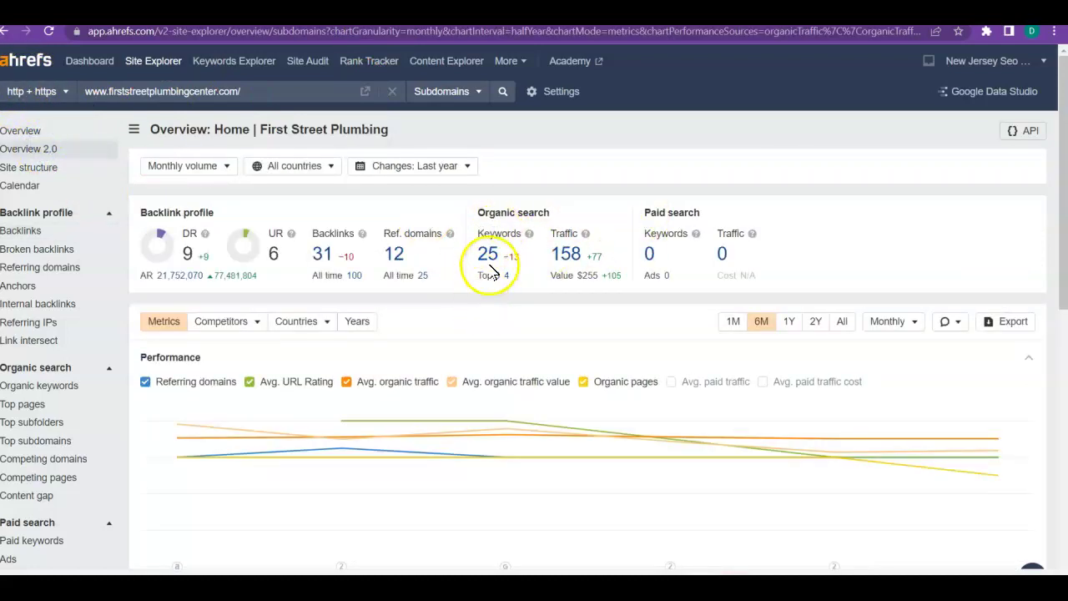
left_click(489, 258)
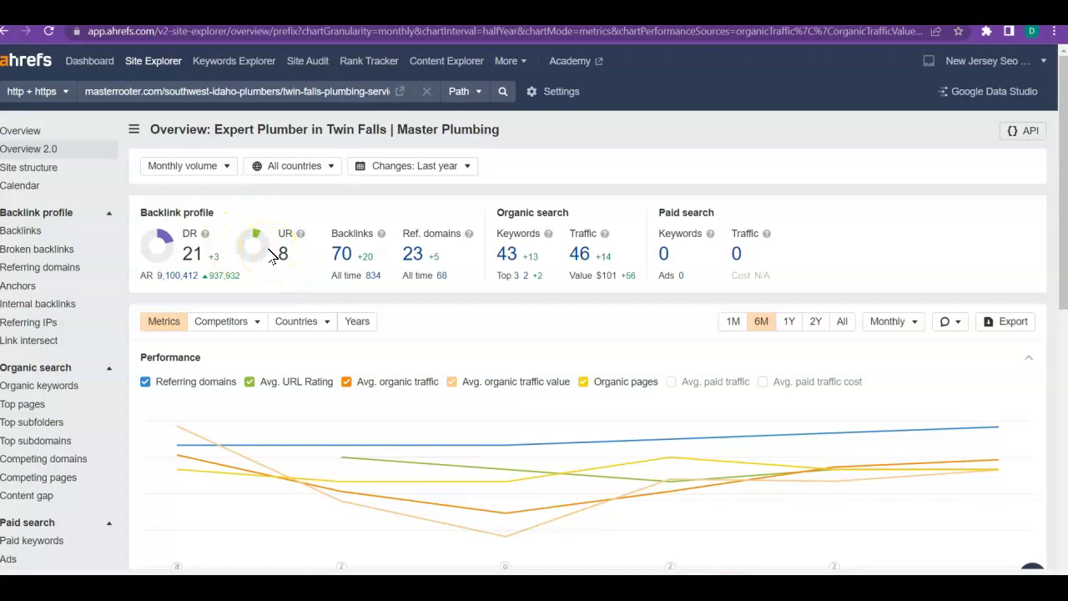
Step: Open the 70-backlink report for Master Plumbing's Twin Falls page and scroll through it
left_click(342, 255)
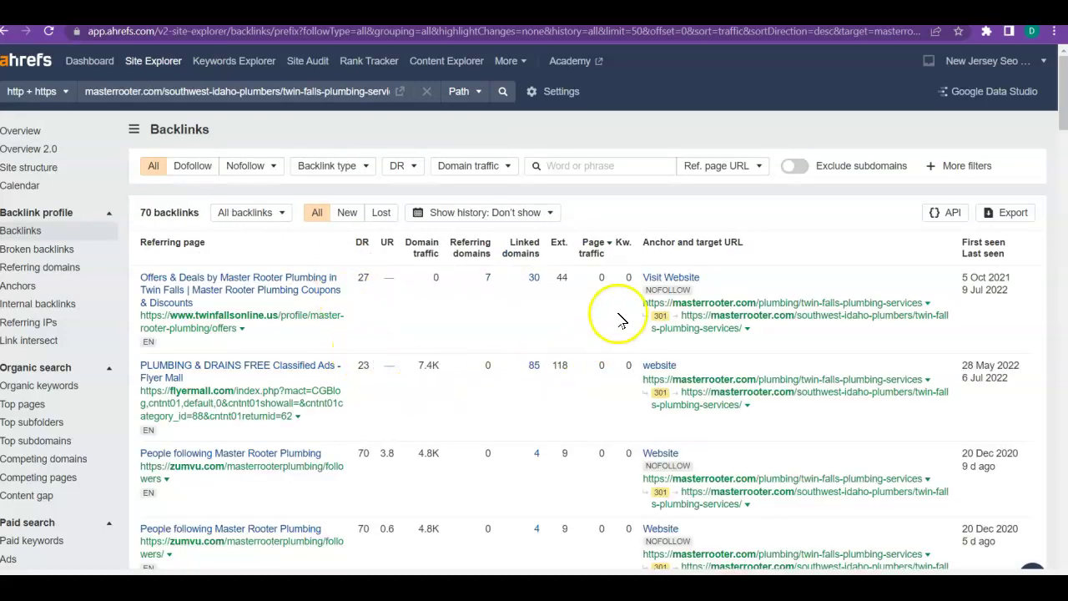
scroll(626, 304, "down", 2)
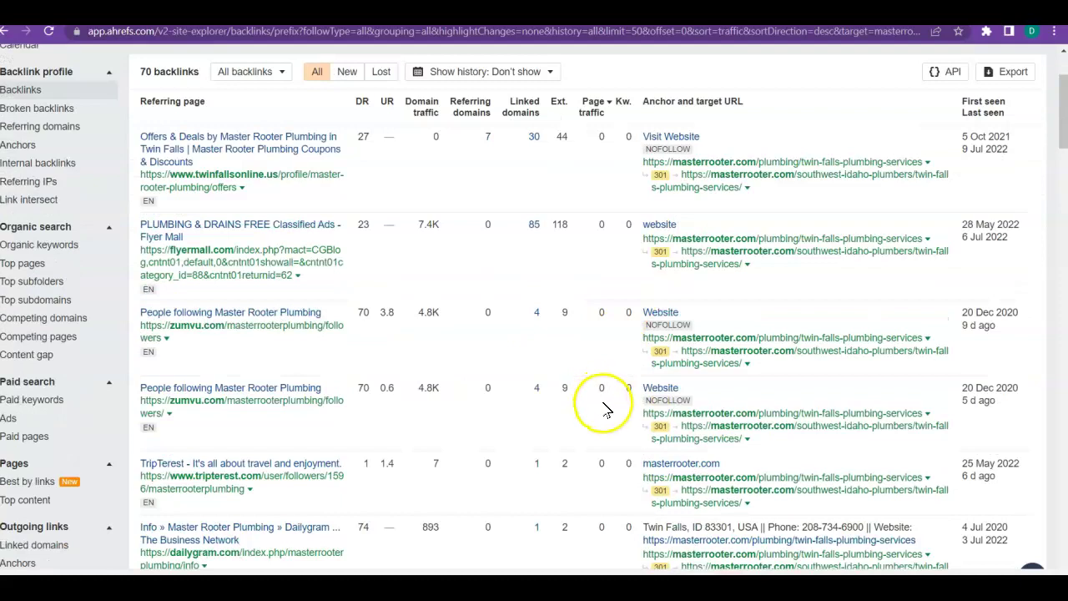
scroll(602, 404, "down", 1)
scroll(581, 431, "up", 3)
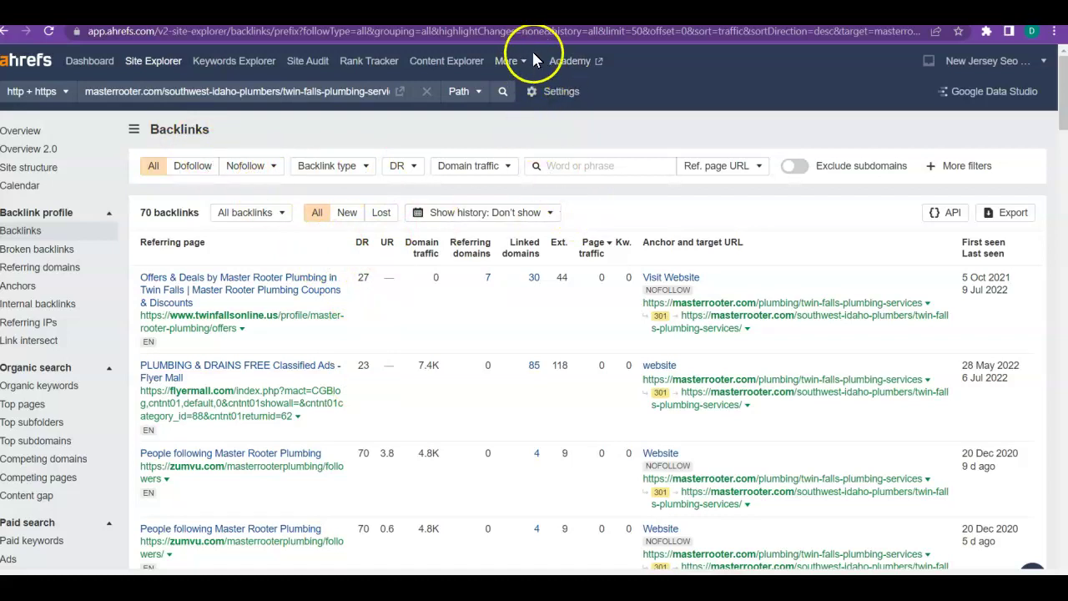
Step: Go back to the Twin Falls page's overview showing 43 keywords and 46 traffic
left_click(6, 32)
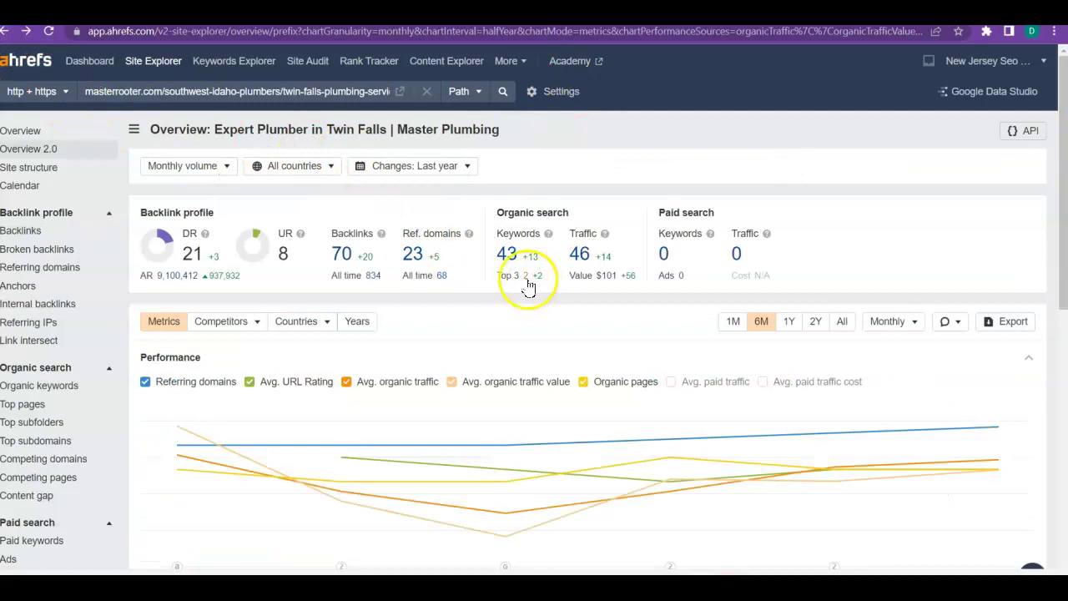